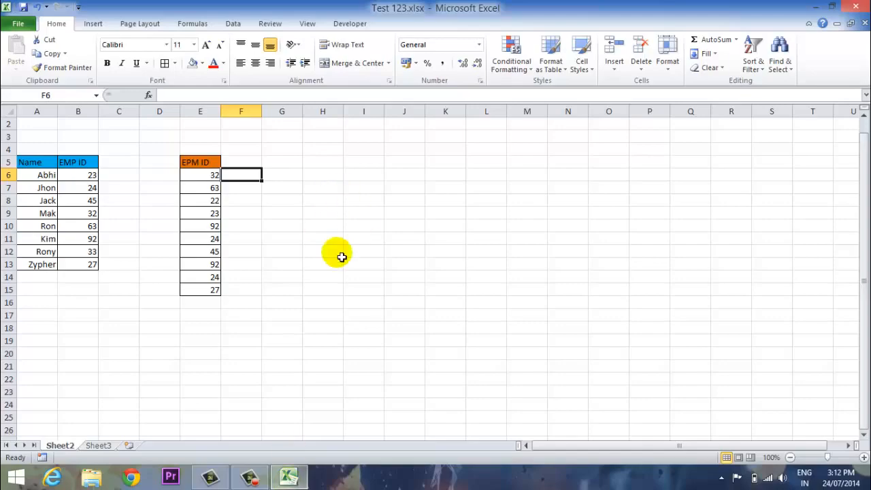
# Examine the Name and EMP ID table and the separate EPM ID list in column E.
pyautogui.click(32, 166)
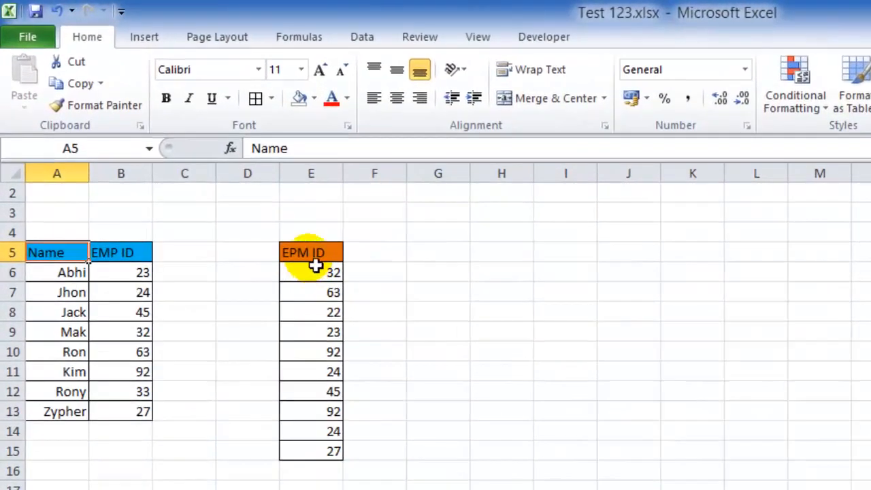
pyautogui.click(203, 165)
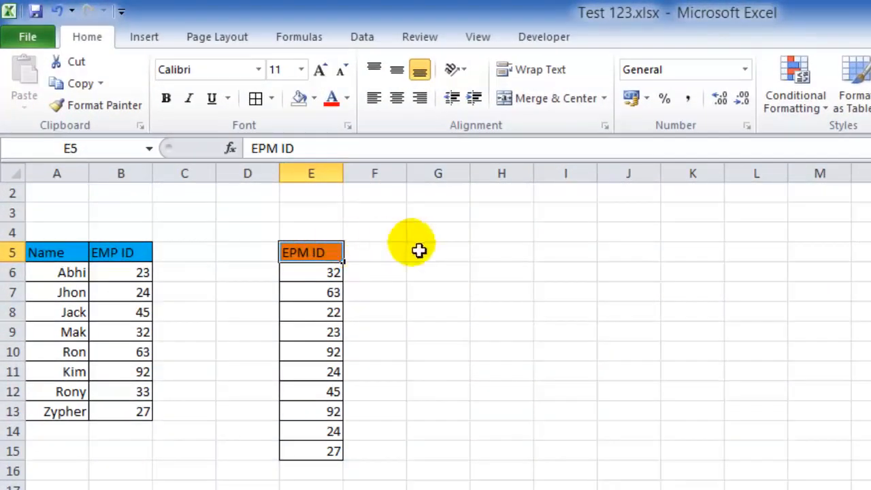
pyautogui.click(375, 258)
pyautogui.scroll(-1, 376, 260)
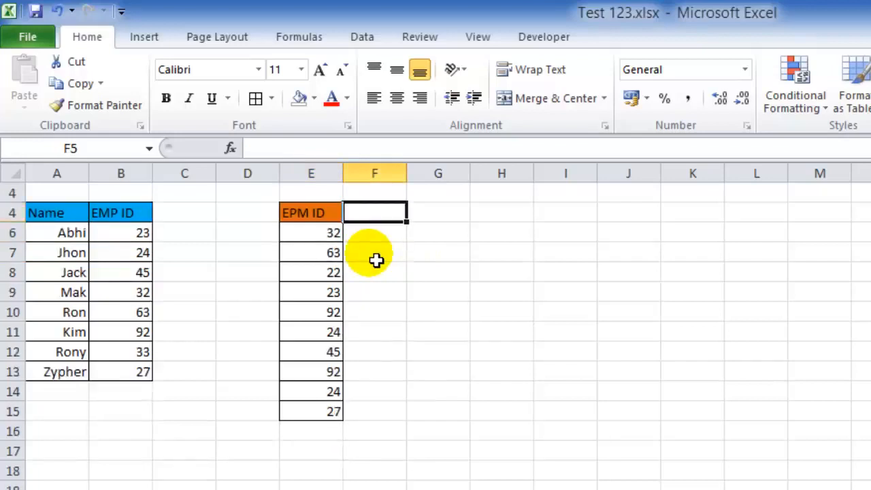
pyautogui.scroll(1, 376, 260)
pyautogui.scroll(-1, 377, 260)
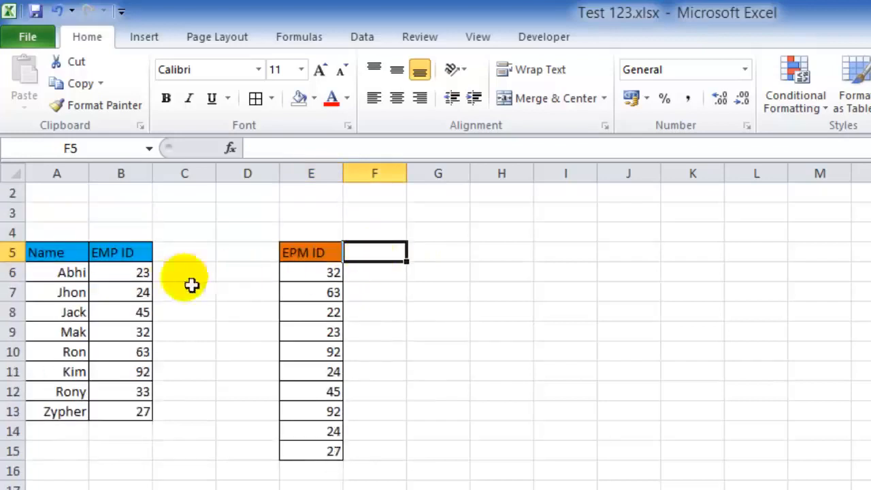
pyautogui.click(27, 38)
pyautogui.click(29, 70)
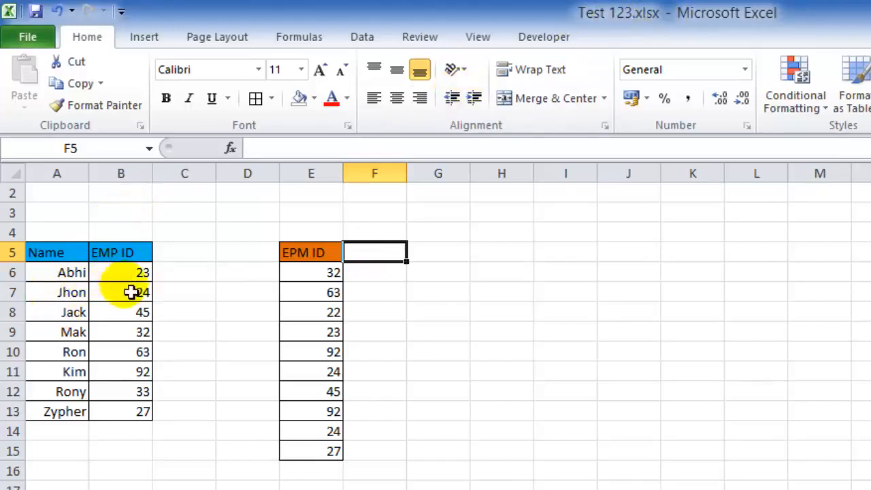
pyautogui.click(365, 277)
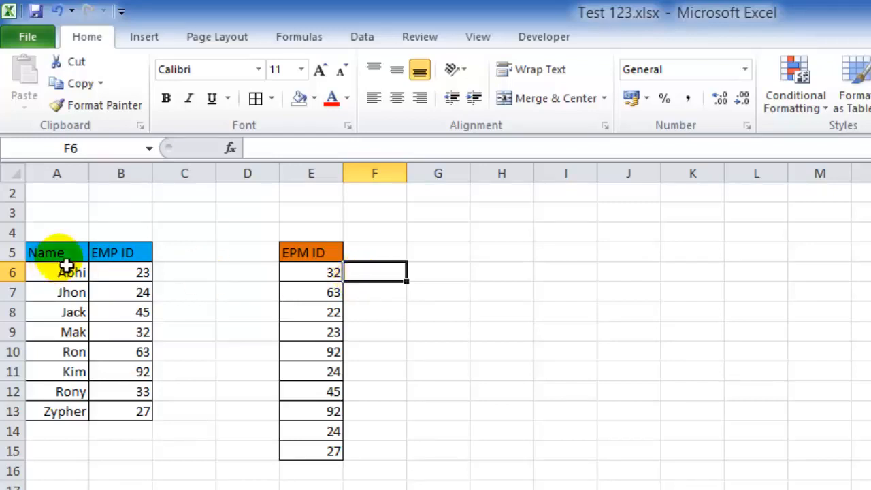
pyautogui.moveTo(335, 253); pyautogui.dragTo(318, 438)
pyautogui.moveTo(54, 253); pyautogui.dragTo(109, 391)
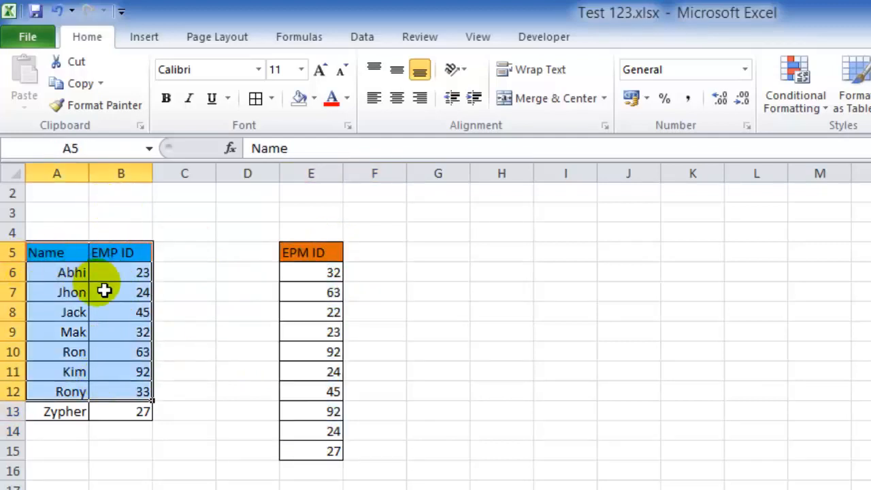
pyautogui.click(334, 279)
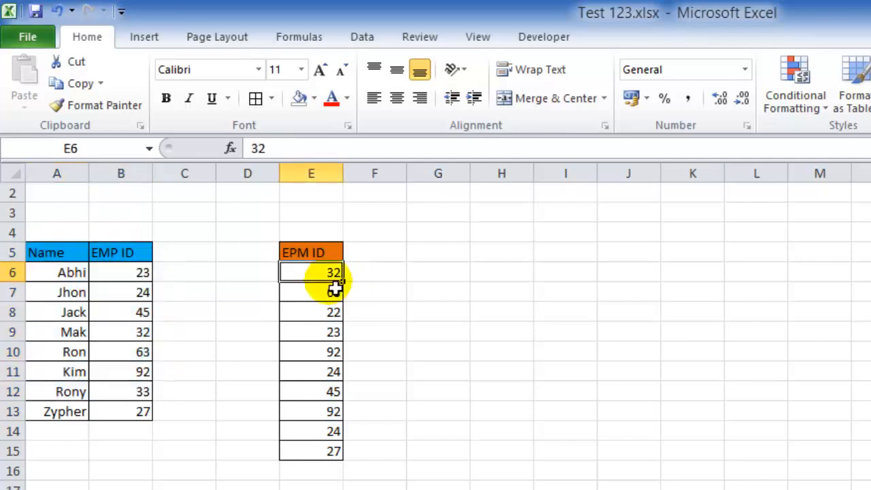
# Begin a VLOOKUP formula in F6 with E6 as the lookup value and A5:B13 as the table array.
pyautogui.click(387, 279)
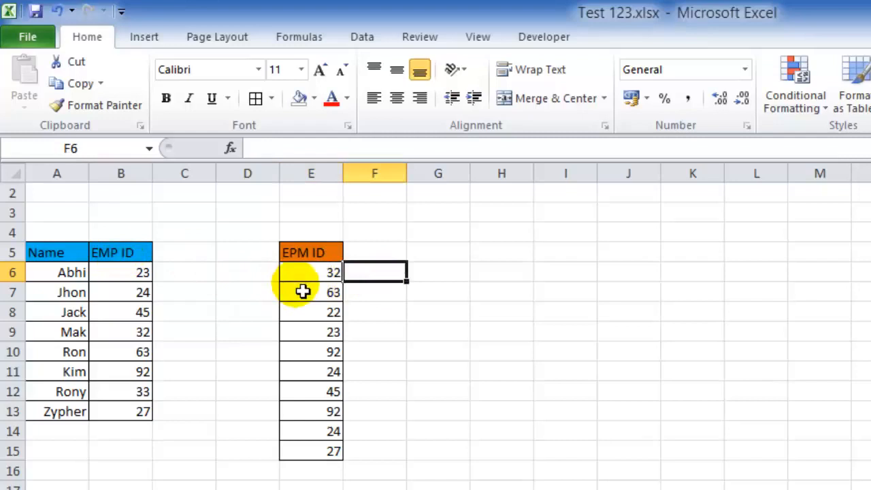
pyautogui.write('=')
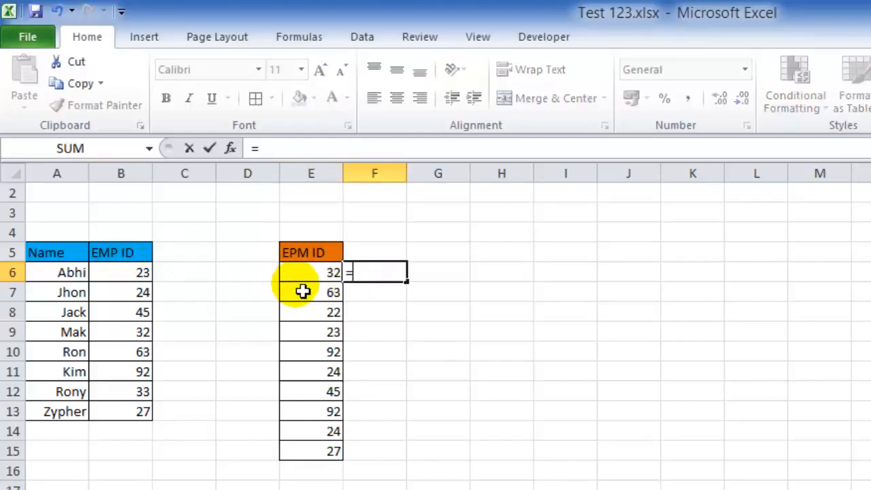
pyautogui.write('vl')
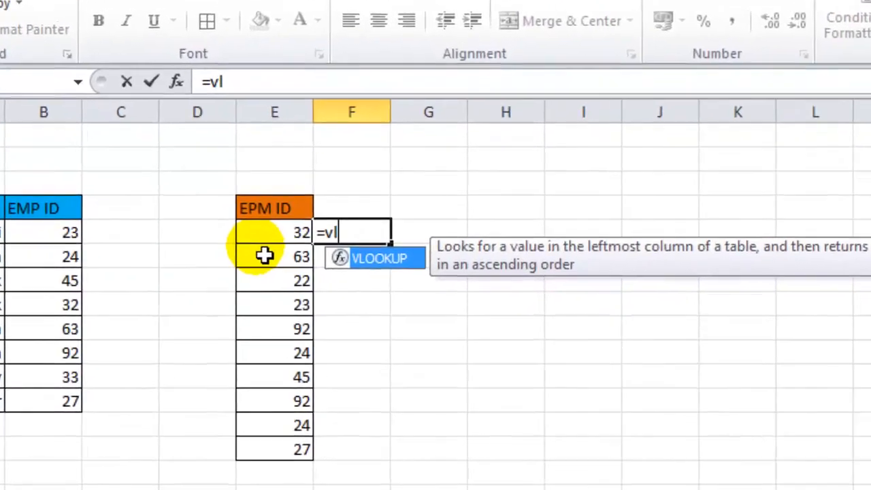
pyautogui.press('Tab')
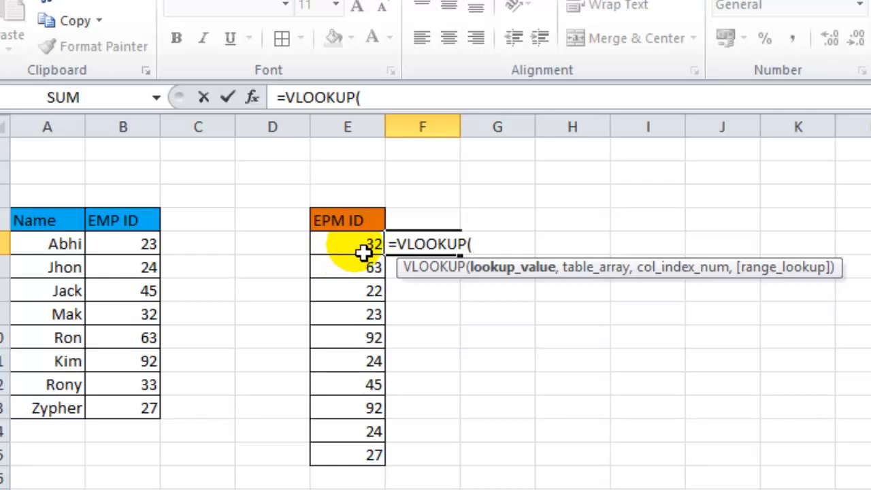
pyautogui.click(363, 252)
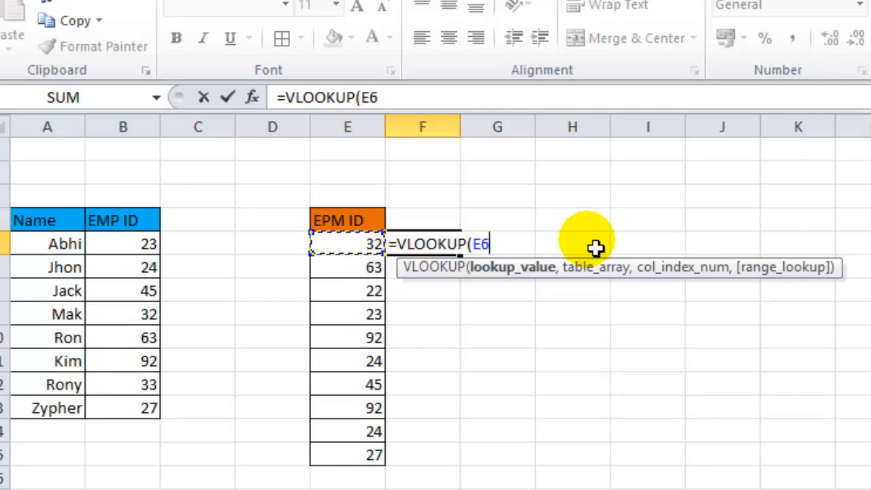
pyautogui.write(',')
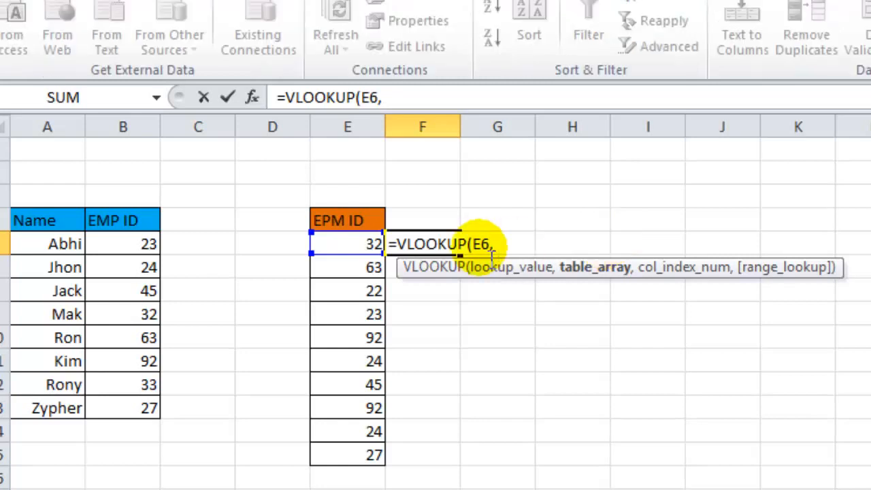
pyautogui.click(39, 227)
pyautogui.moveTo(39, 227); pyautogui.dragTo(118, 426)
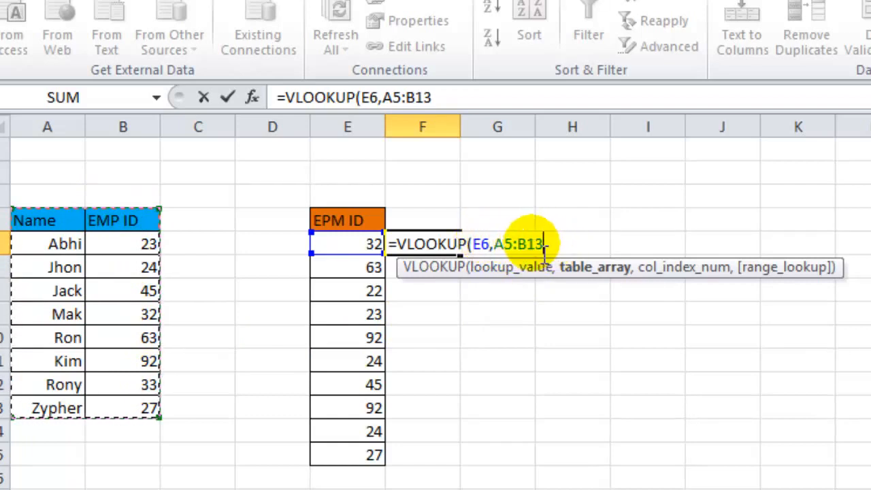
# Complete the F6 formula with column index 1 and FALSE for an exact match.
pyautogui.write(',')
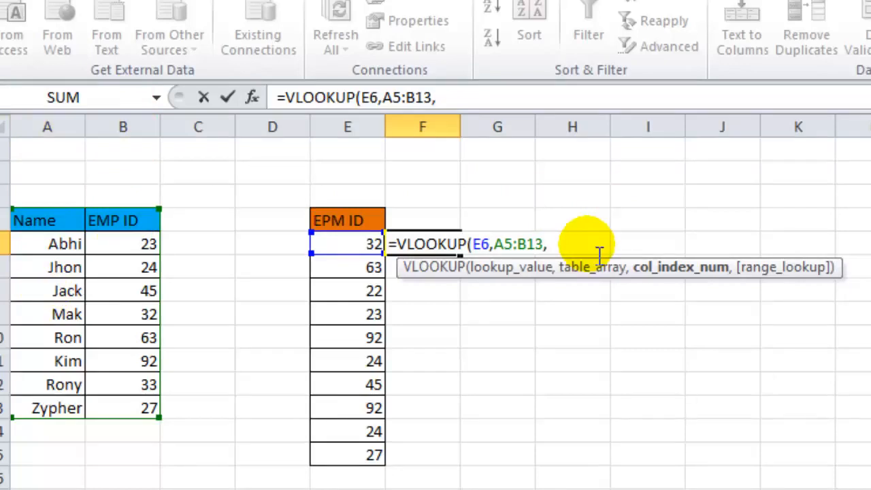
pyautogui.write('1,')
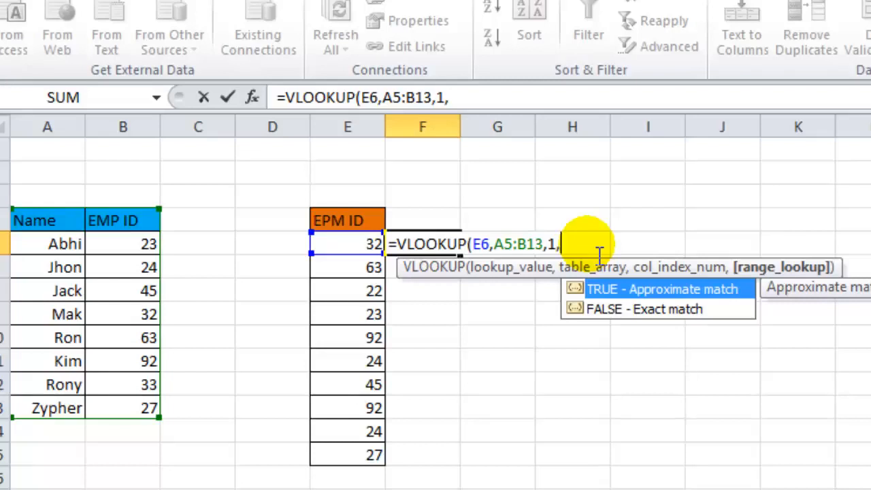
pyautogui.press('Down')
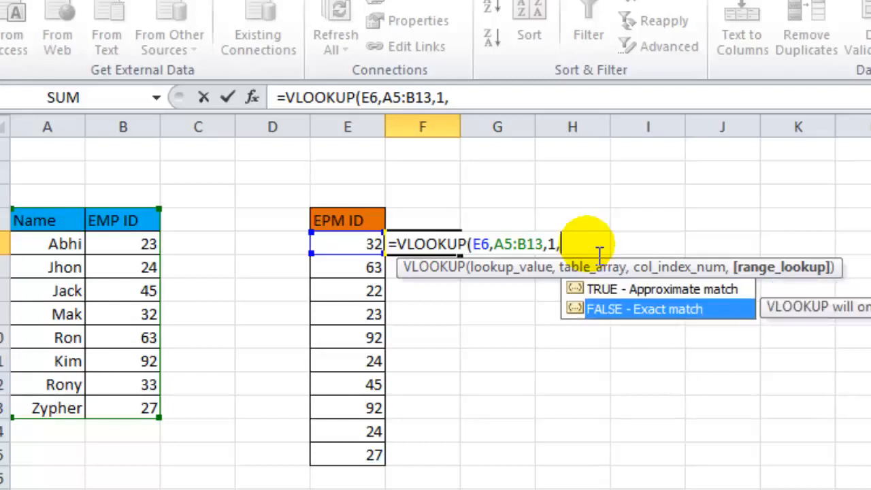
pyautogui.press('Tab')
pyautogui.write(')')
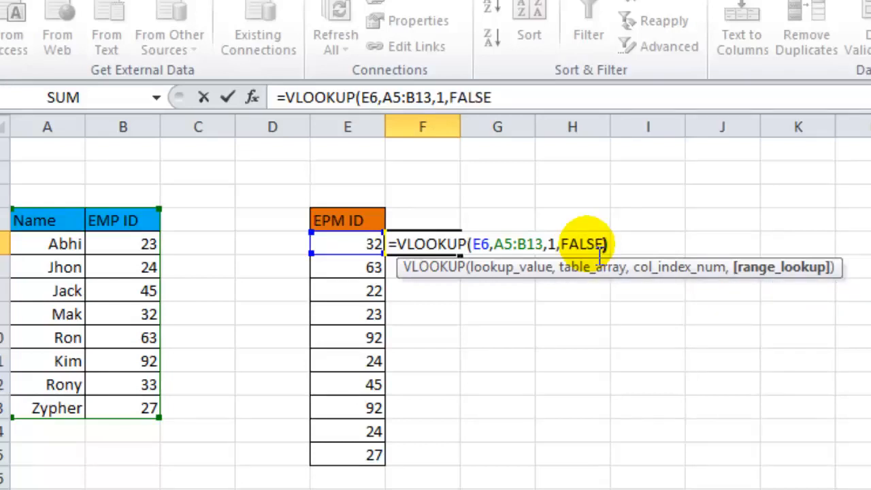
pyautogui.press('Return')
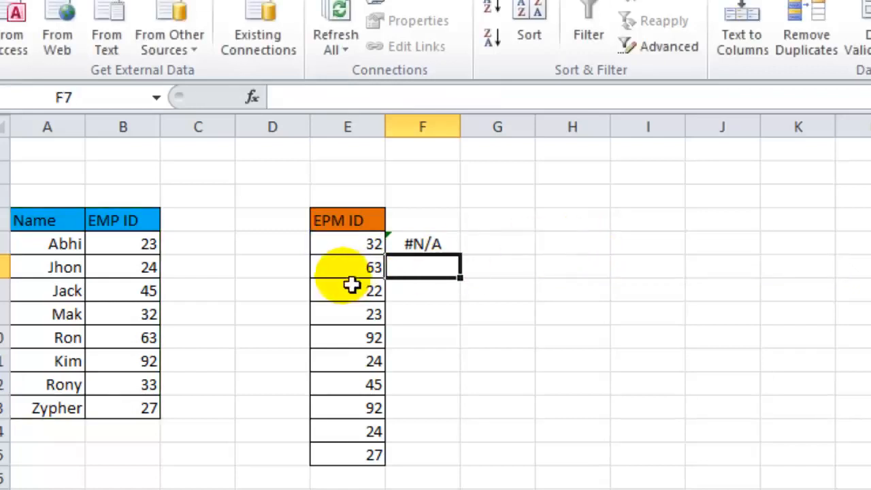
# Examine the F6 formula and compare its lookup ID with the order of the Name and EMP ID columns.
pyautogui.click(420, 252)
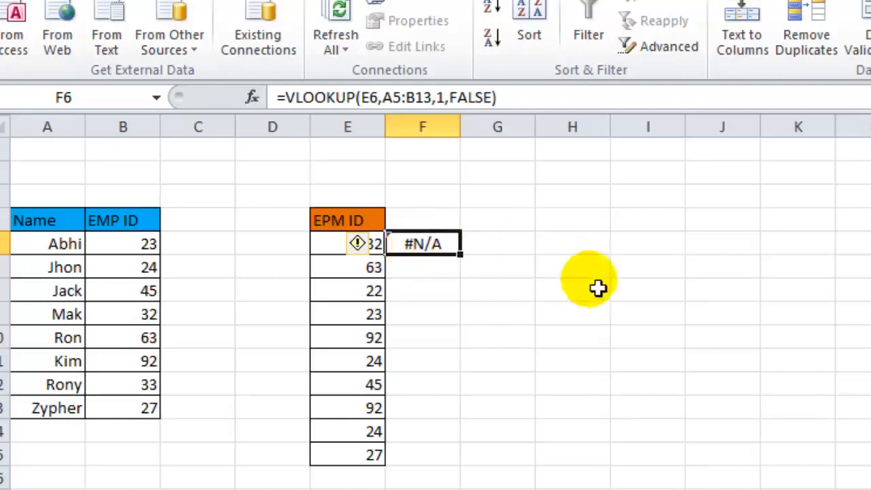
pyautogui.click(437, 276)
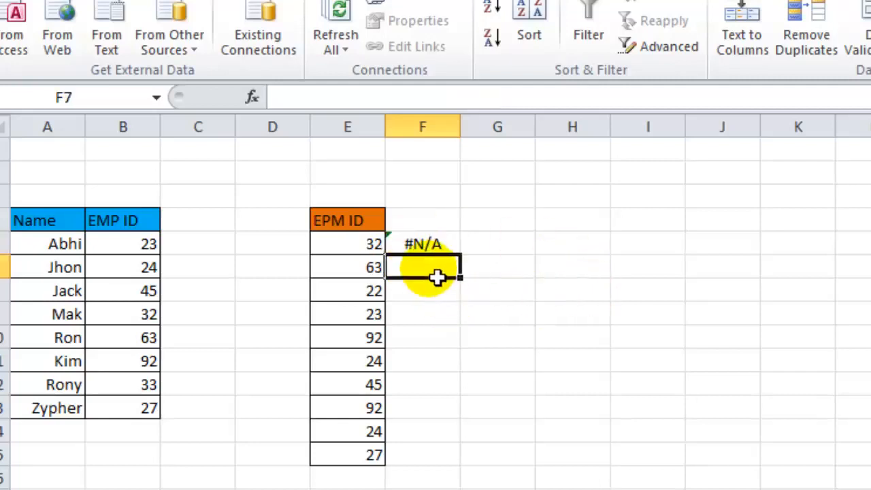
pyautogui.click(405, 245)
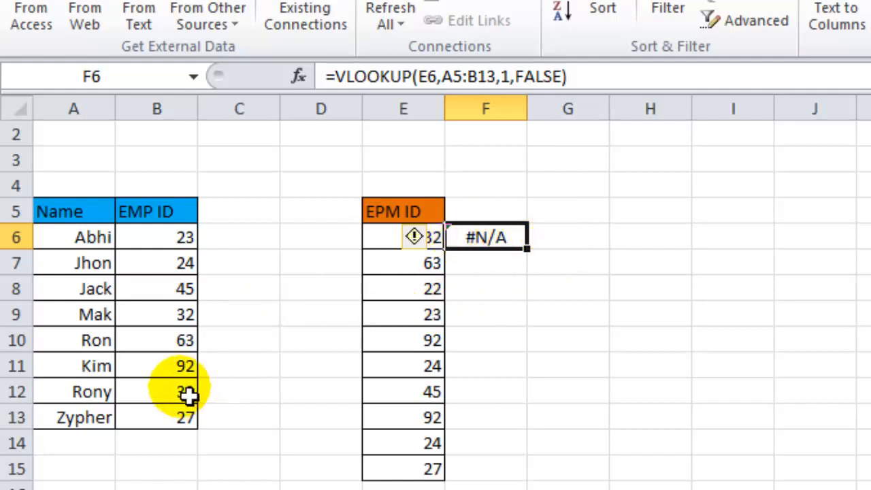
pyautogui.click(178, 318)
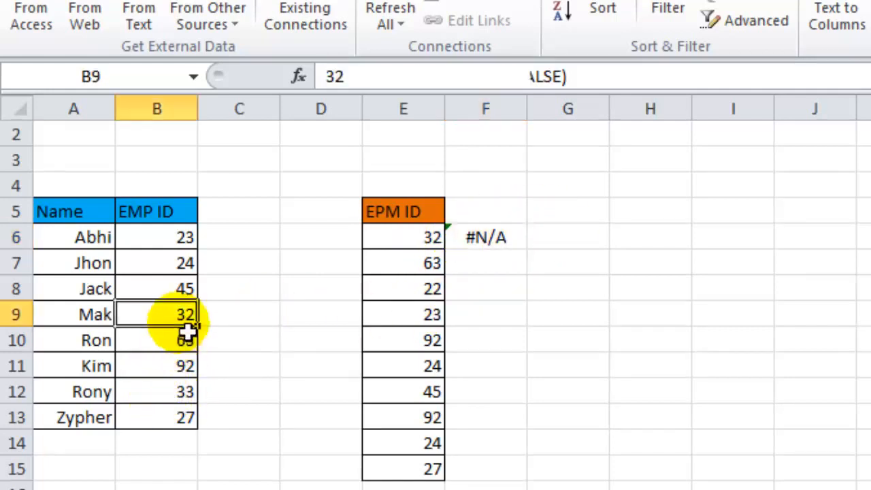
pyautogui.click(69, 314)
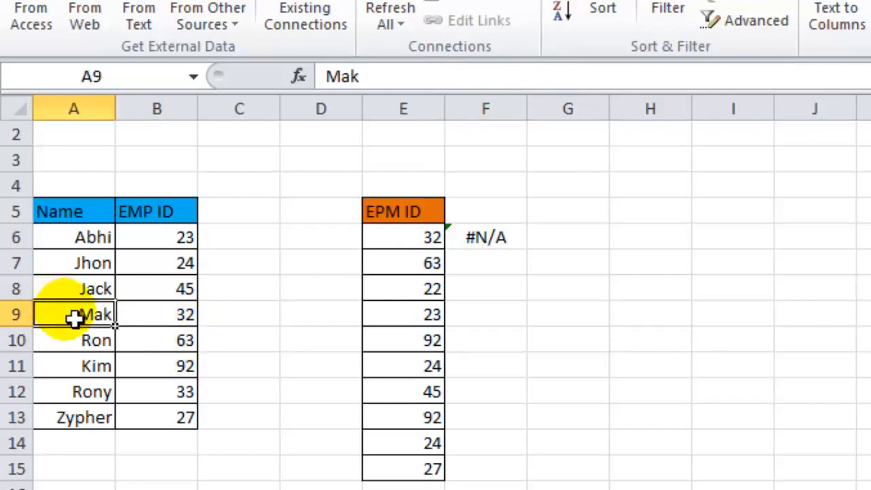
pyautogui.click(524, 240)
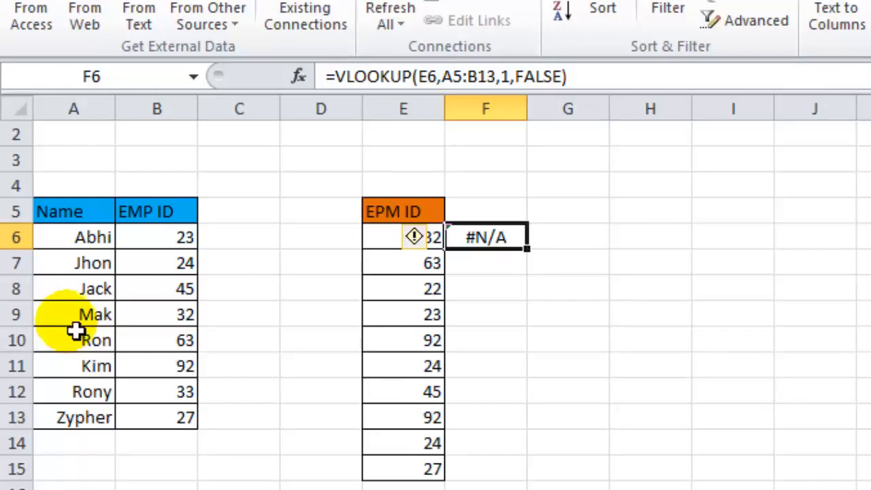
pyautogui.moveTo(58, 214); pyautogui.dragTo(82, 422)
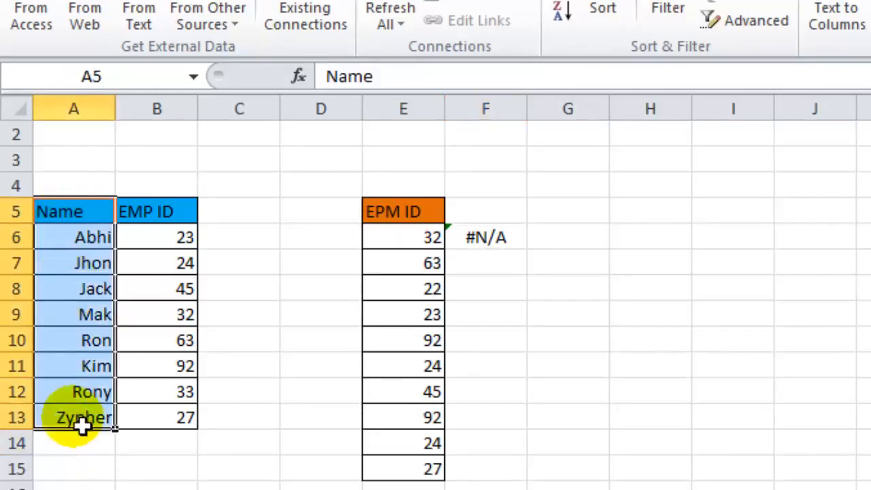
pyautogui.moveTo(136, 217); pyautogui.dragTo(147, 417)
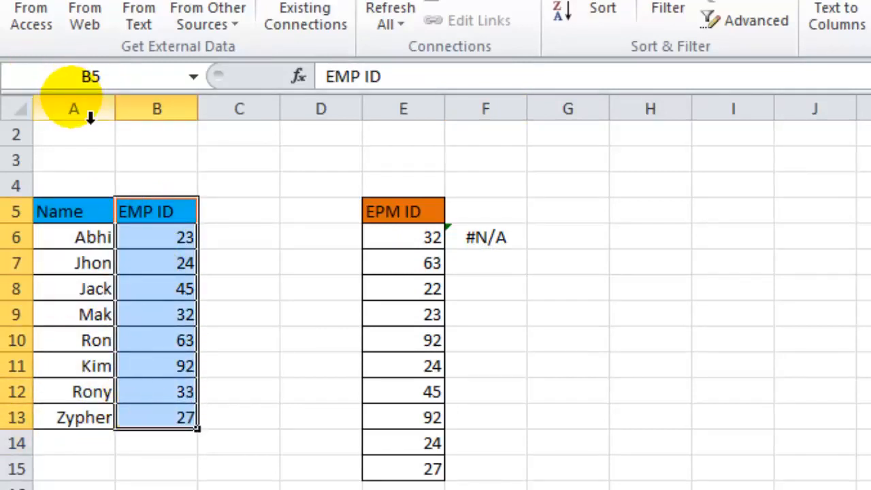
# Move the Name column from column A to column C so that it follows the EMP ID column.
pyautogui.click(75, 109)
pyautogui.rightClick(75, 109)
pyautogui.click(129, 117)
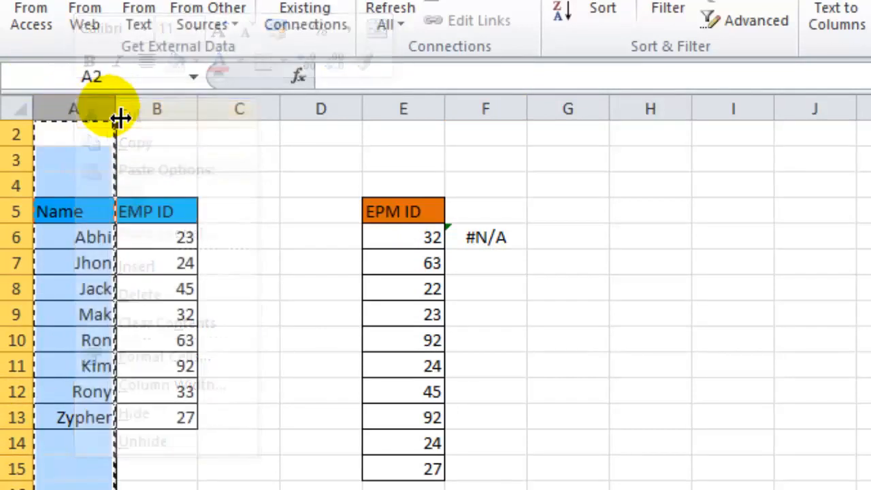
pyautogui.click(211, 108)
pyautogui.rightClick(222, 121)
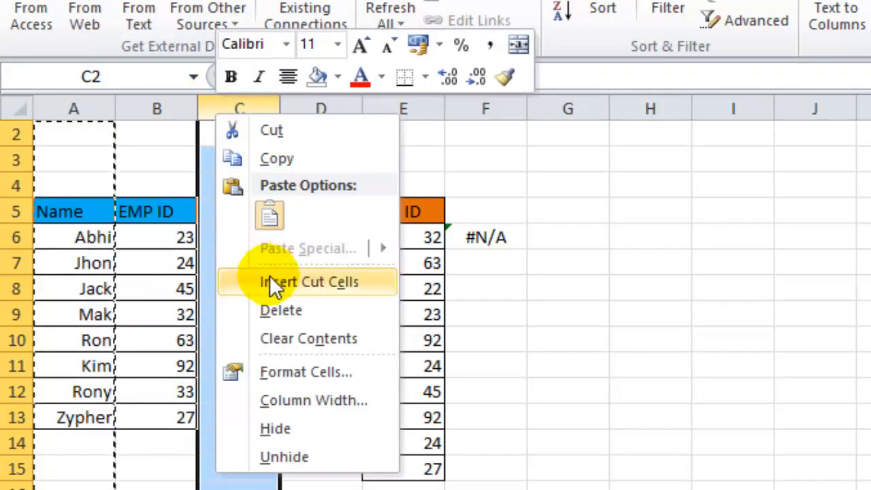
pyautogui.click(269, 218)
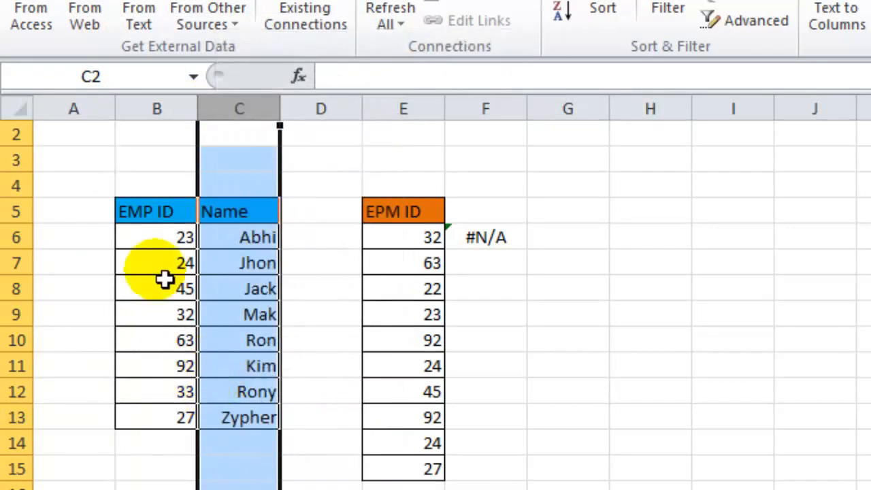
pyautogui.click(165, 245)
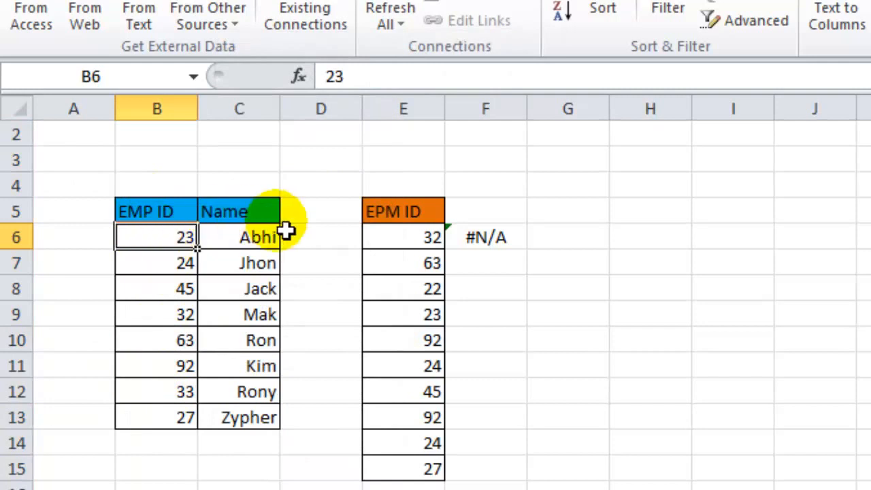
pyautogui.click(269, 216)
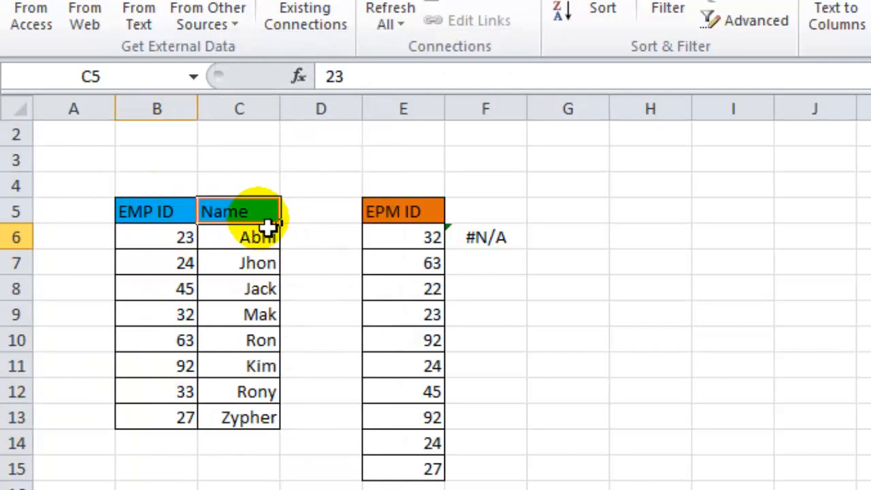
# Replace the F6 formula with a VLOOKUP that finds E6 in B5:C13 and returns column 2 with FALSE for an exact match.
pyautogui.click(482, 236)
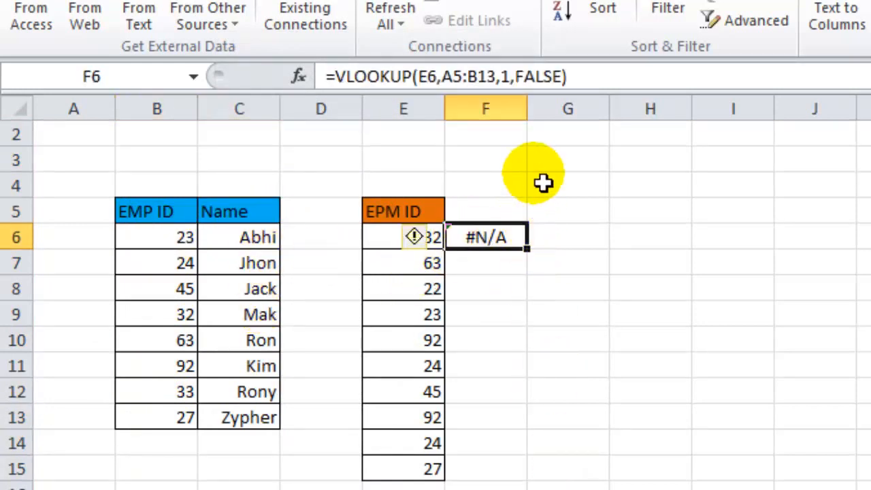
pyautogui.write('=VLOOKUP(')
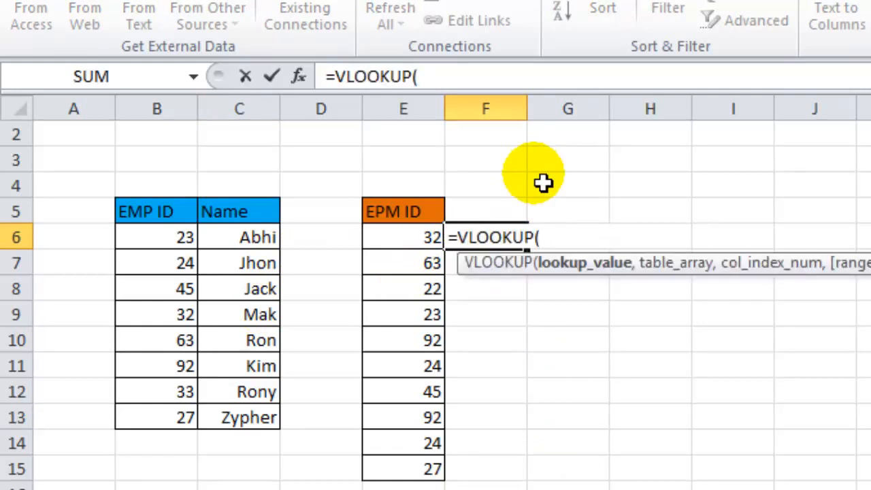
pyautogui.click(413, 239)
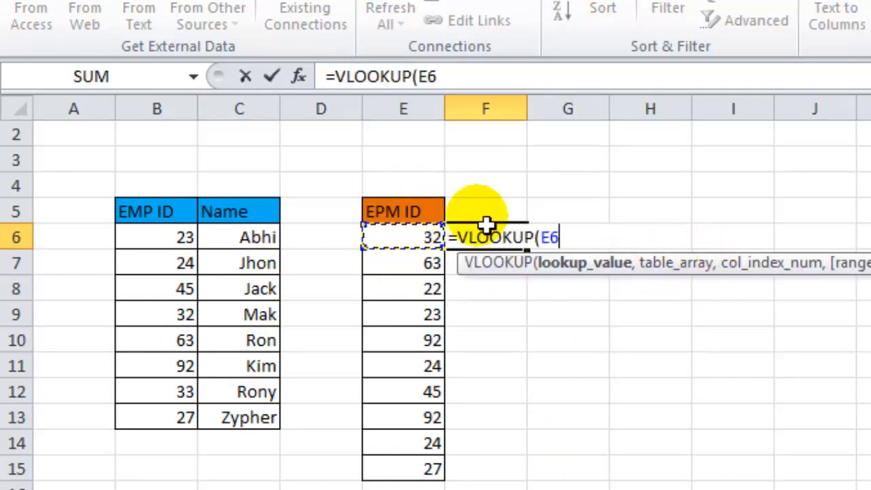
pyautogui.write(',')
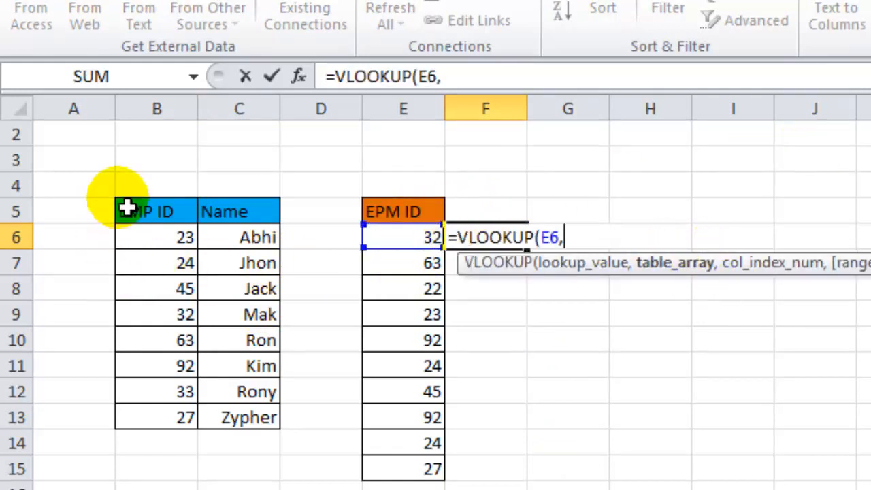
pyautogui.moveTo(125, 202); pyautogui.dragTo(240, 423)
pyautogui.write(',2')
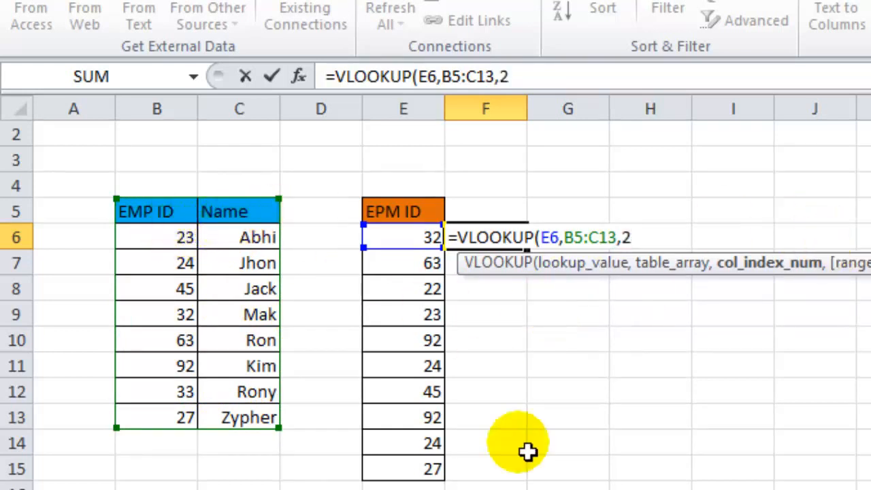
pyautogui.write(',')
pyautogui.press('Down')
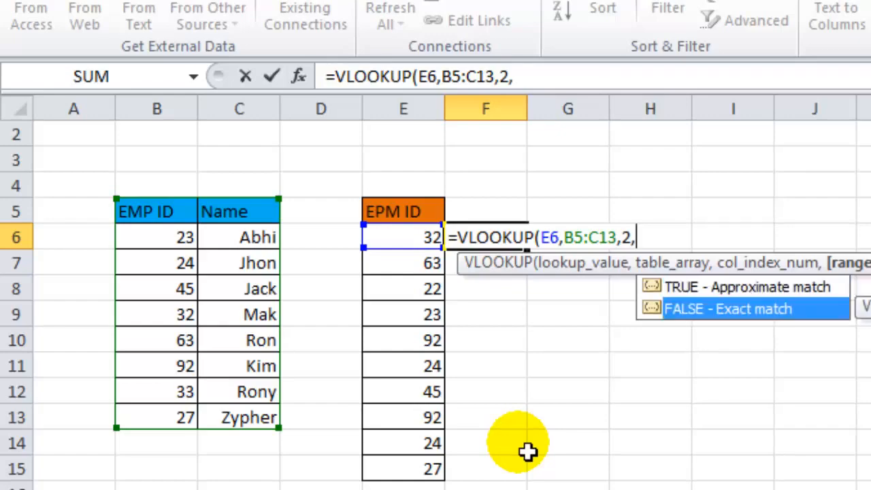
pyautogui.press('Tab')
pyautogui.write(')')
pyautogui.press('Return')
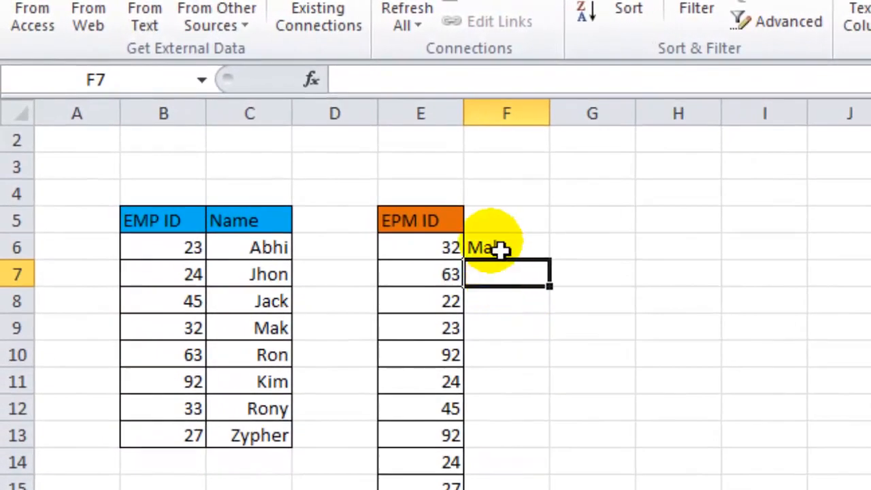
# Fill the VLOOKUP formula from F6 down through F15.
pyautogui.click(500, 250)
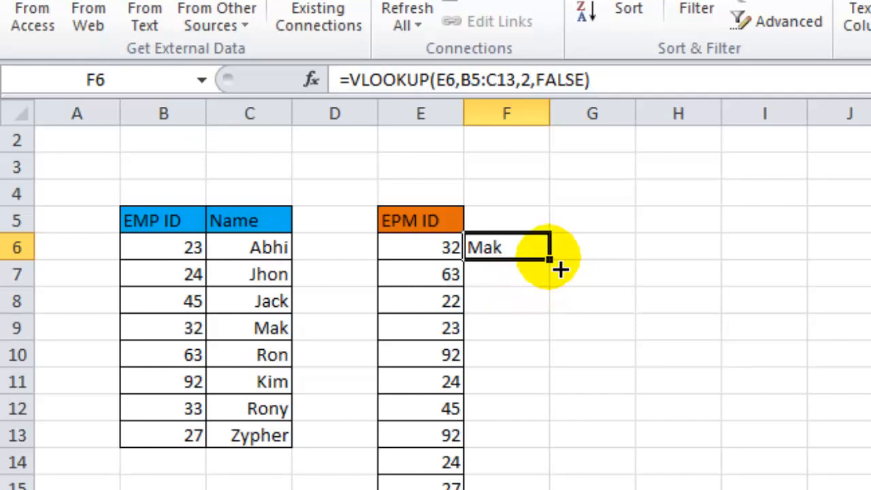
pyautogui.moveTo(559, 270); pyautogui.dragTo(550, 489)
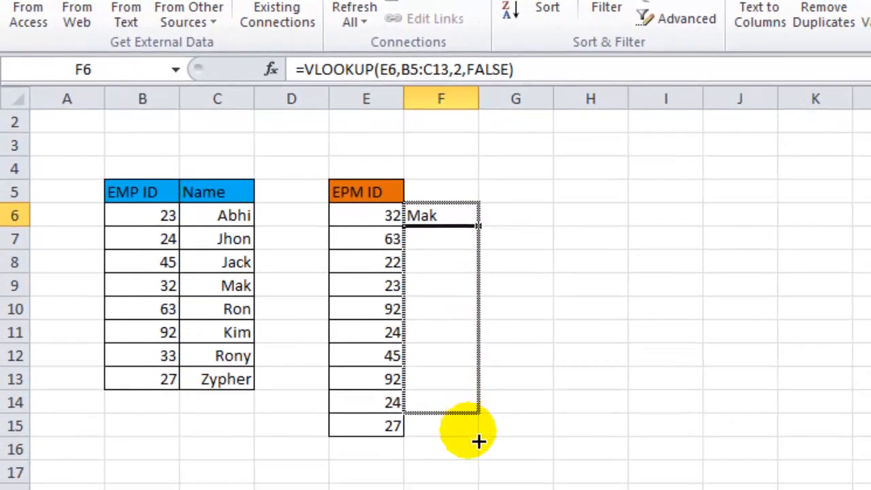
pyautogui.moveTo(479, 441)
pyautogui.mouseDown()
pyautogui.moveTo(472, 459)
pyautogui.moveTo(474, 449)
pyautogui.mouseUp()
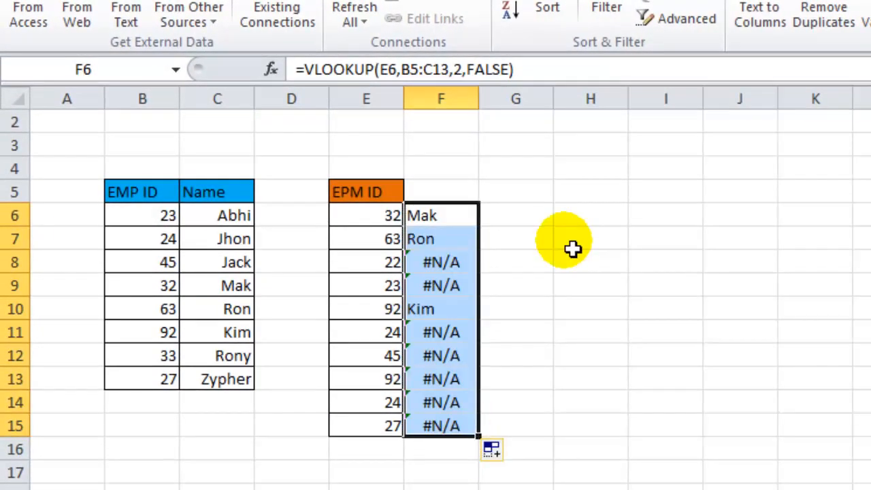
# Compare the lookup results in F7 to F9 with their IDs in column E and the source table.
pyautogui.click(436, 247)
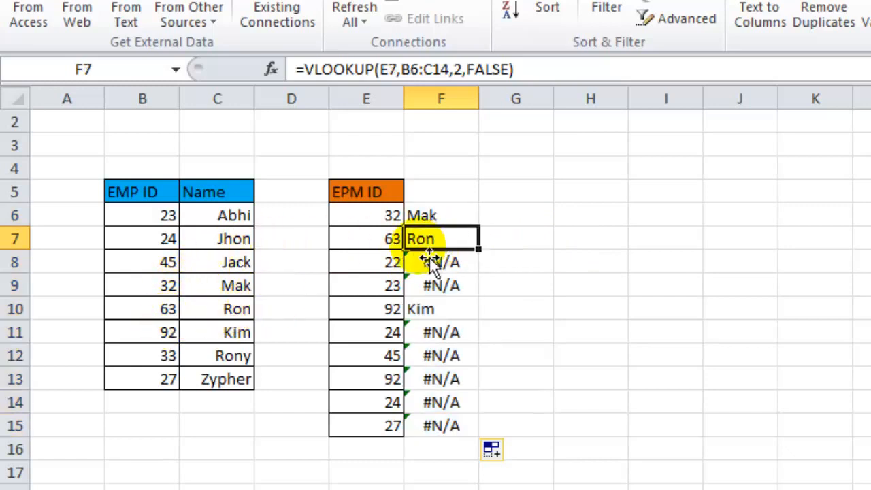
pyautogui.click(395, 262)
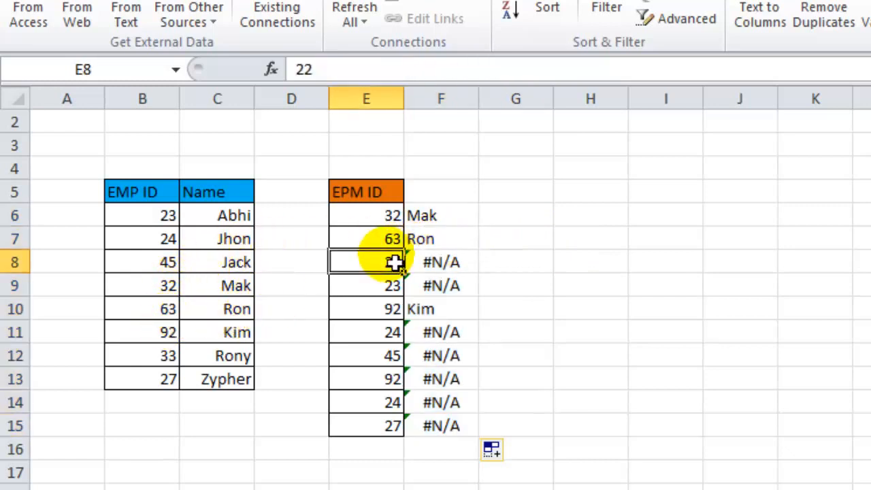
pyautogui.click(467, 272)
pyautogui.click(453, 289)
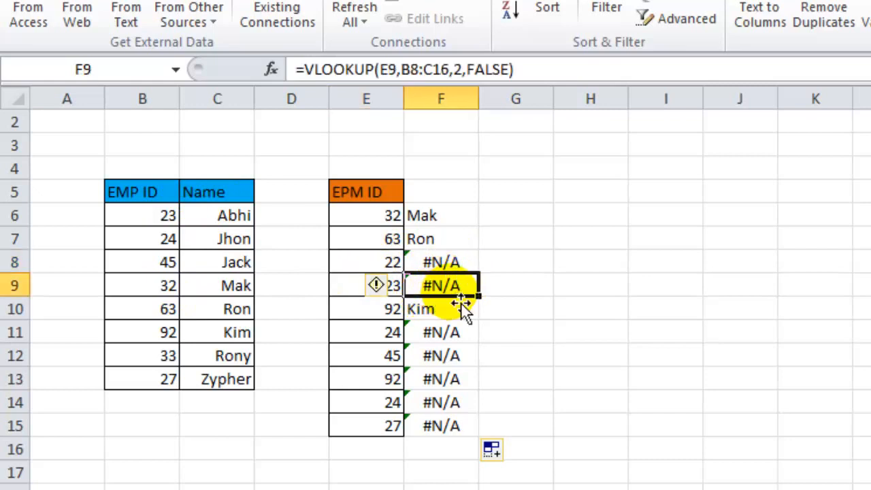
pyautogui.moveTo(371, 299)
pyautogui.click(239, 228)
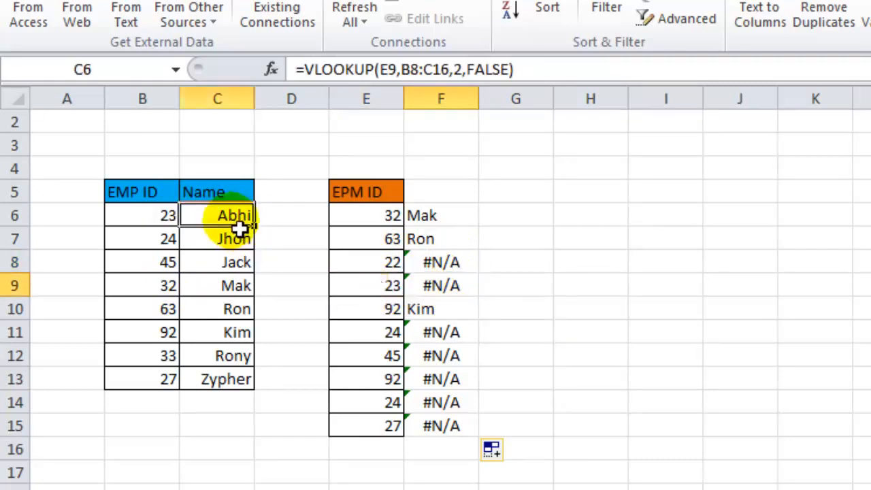
pyautogui.click(468, 294)
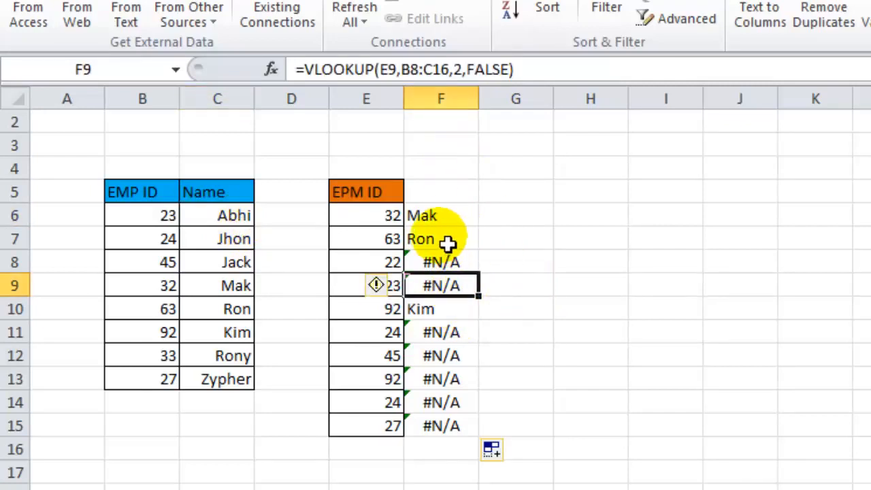
# Examine how the table array reference differs between the formulas in F6, F7, F8 and F9.
pyautogui.click(435, 215)
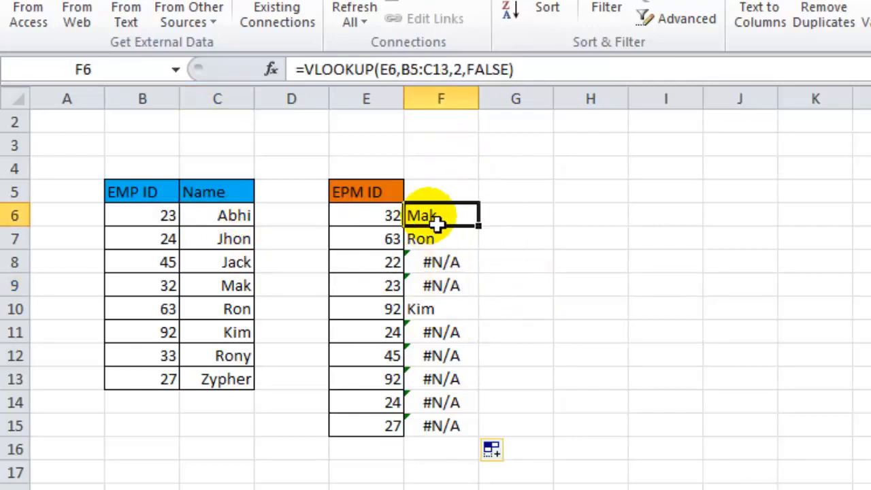
pyautogui.click(414, 77)
pyautogui.moveTo(401, 77); pyautogui.dragTo(463, 77)
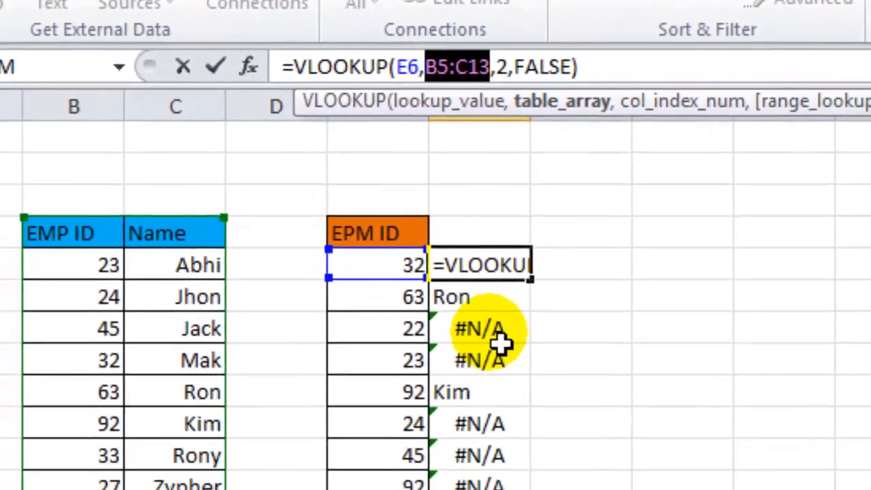
pyautogui.hotkey('ctrl', 'Return')
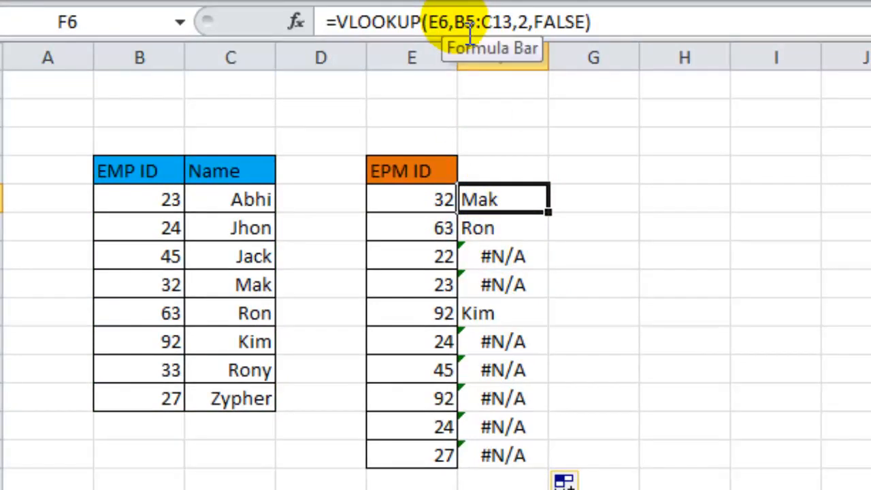
pyautogui.click(506, 235)
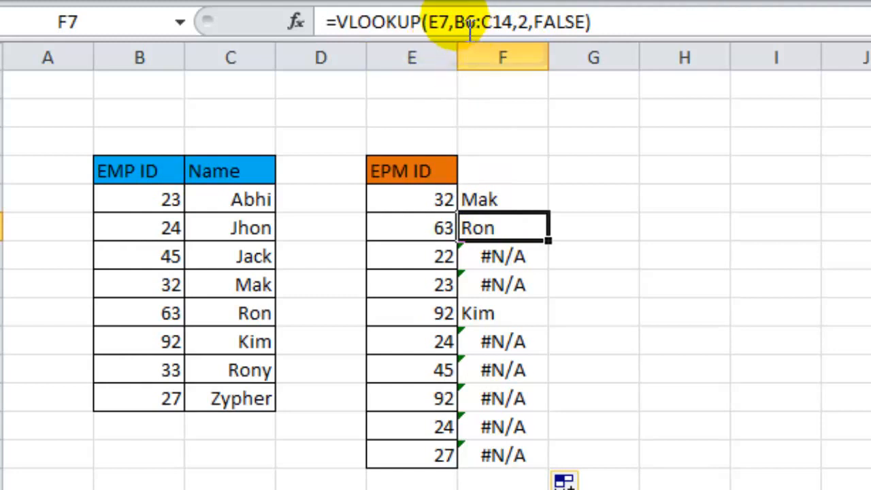
pyautogui.click(505, 256)
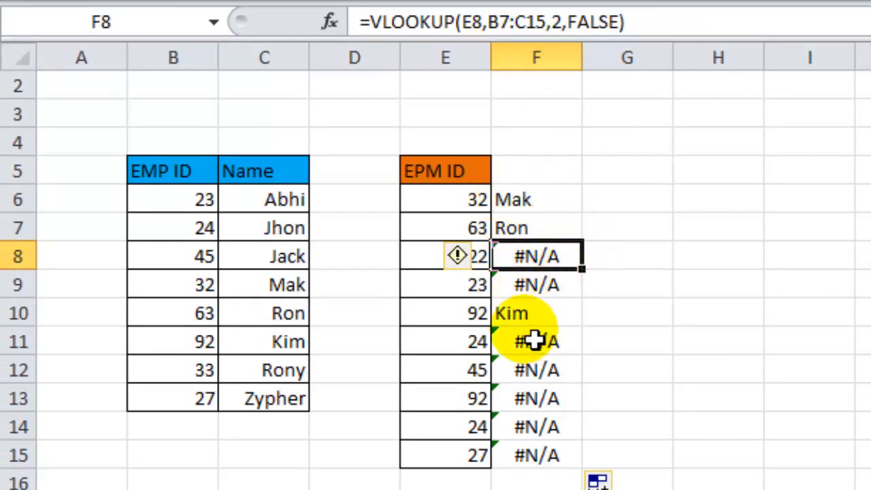
pyautogui.click(540, 294)
pyautogui.scroll(1, 540, 308)
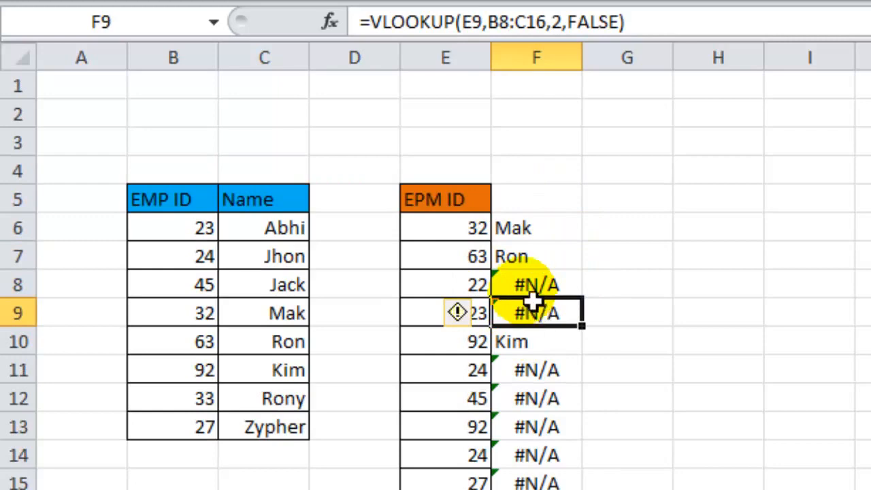
pyautogui.click(510, 23)
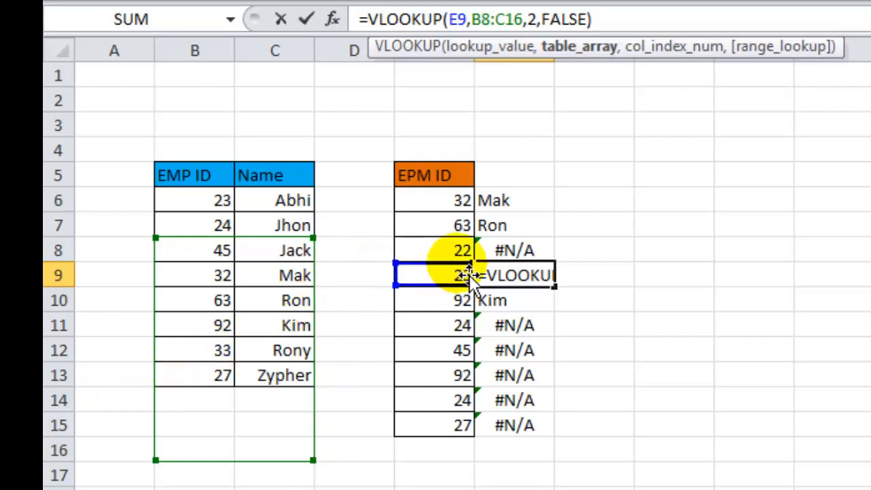
pyautogui.hotkey('ctrl', 'Return')
# Make the table array in the F6 formula absolute as $B$5:$C$13 and fill the formula down through F15.
pyautogui.click(531, 204)
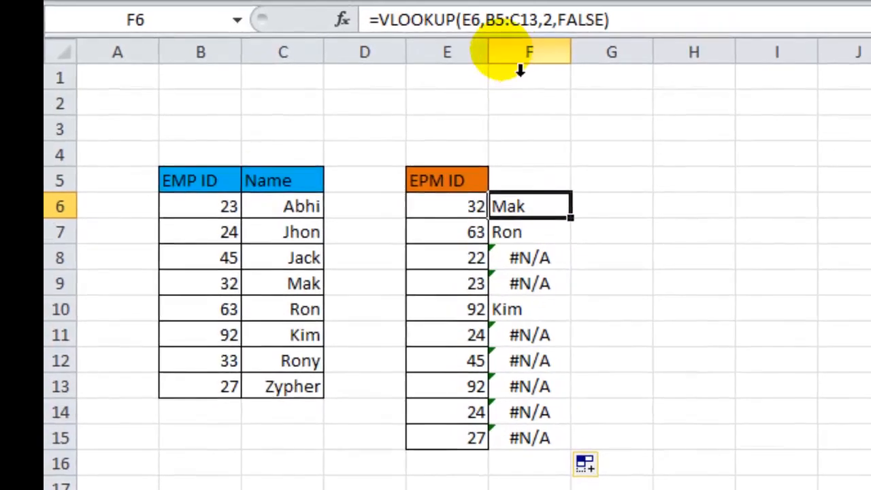
pyautogui.moveTo(497, 22); pyautogui.dragTo(548, 27)
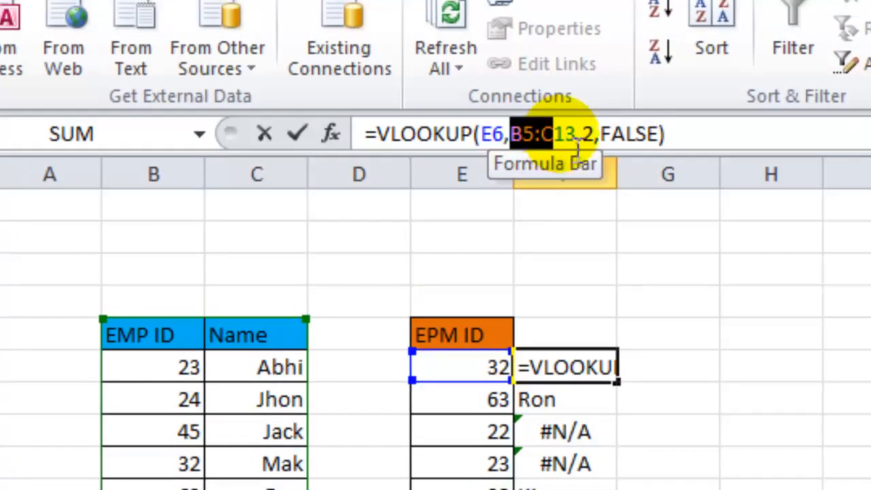
pyautogui.moveTo(579, 145); pyautogui.dragTo(588, 140)
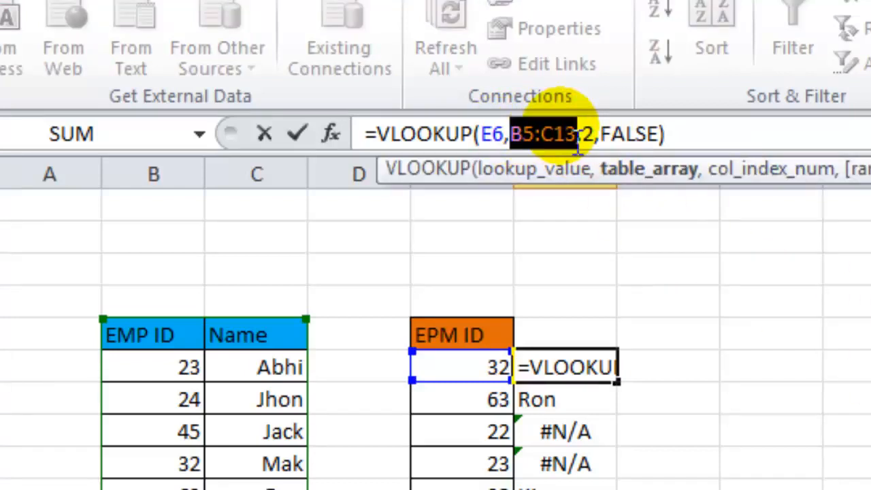
pyautogui.press('F4')
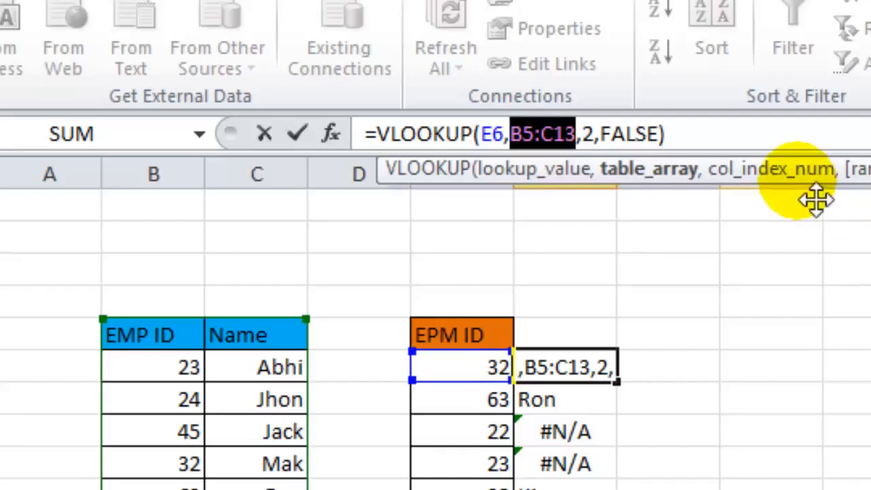
pyautogui.press('F4')
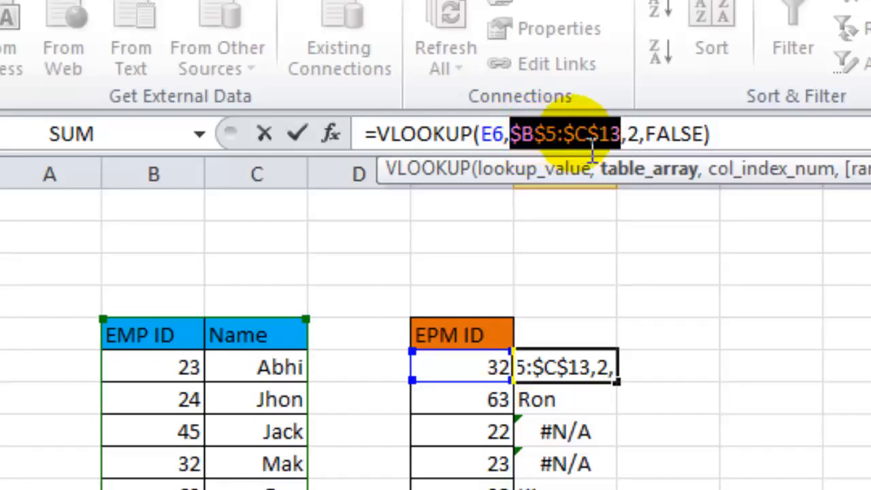
pyautogui.click(755, 152)
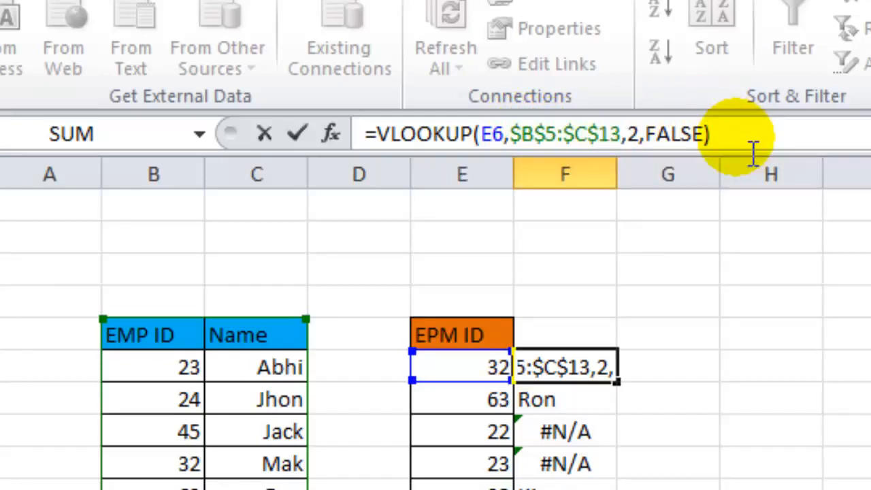
pyautogui.press('Return')
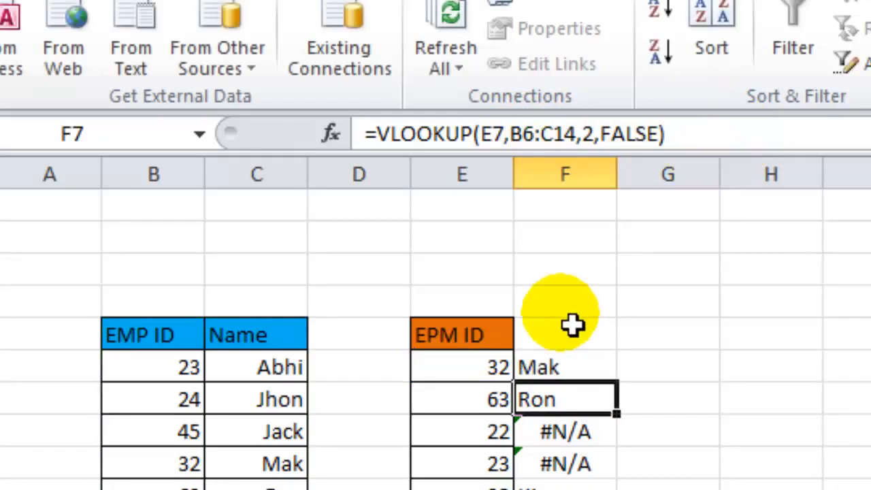
pyautogui.click(570, 371)
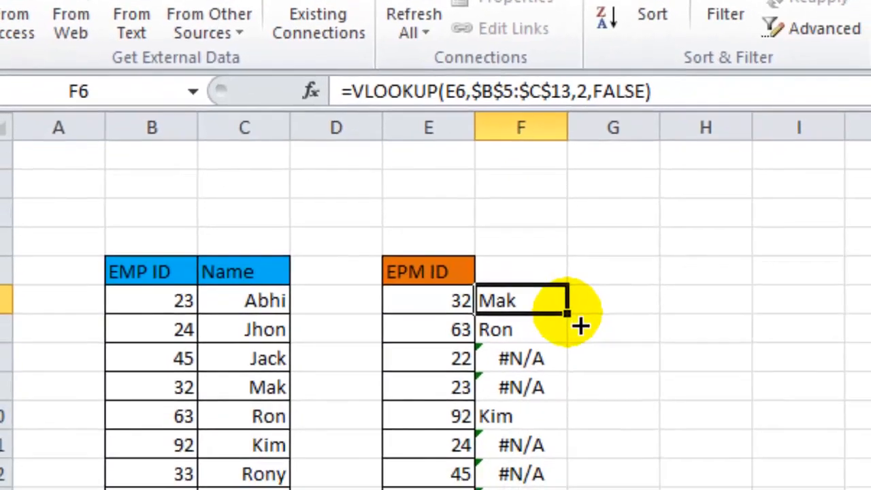
pyautogui.moveTo(618, 381); pyautogui.dragTo(630, 489)
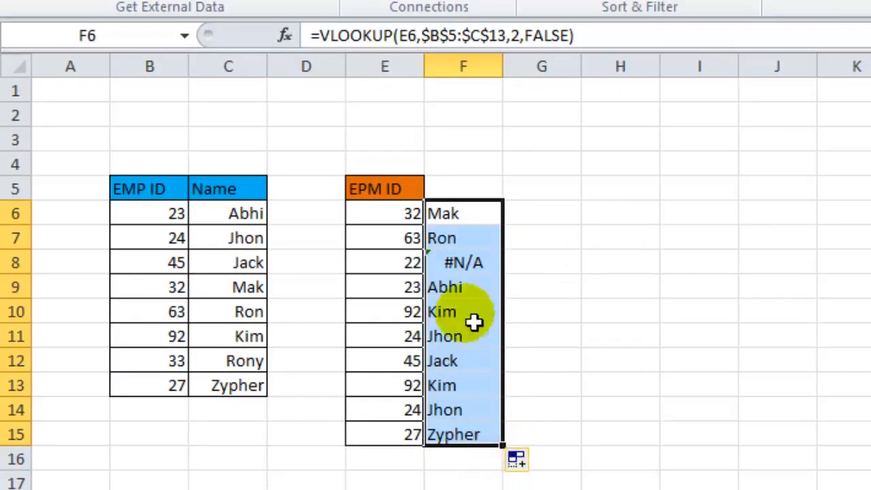
# Examine the filled formulas in F9 to F14, checking the lookup cell and the table array reference in each.
pyautogui.click(442, 320)
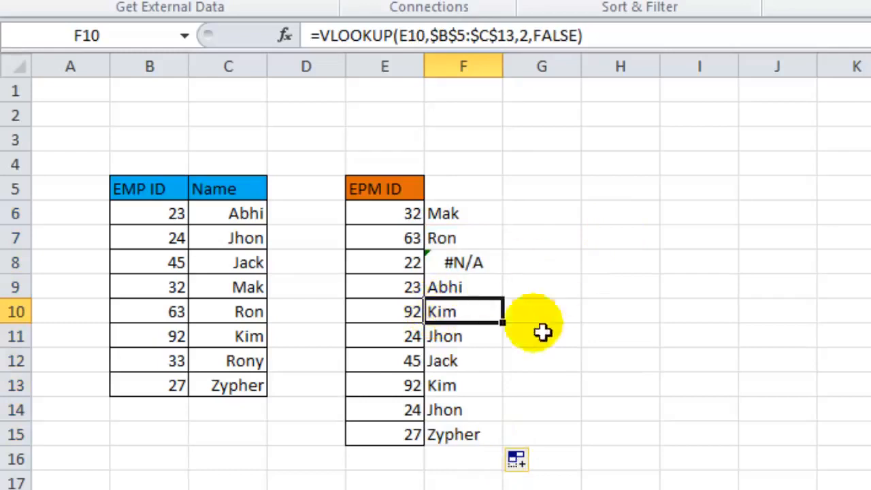
pyautogui.click(461, 368)
pyautogui.click(451, 336)
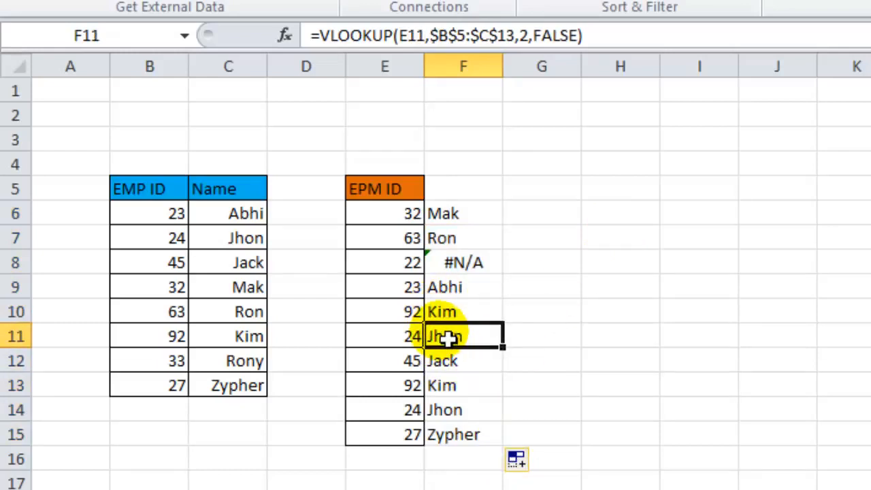
pyautogui.click(445, 313)
pyautogui.click(460, 367)
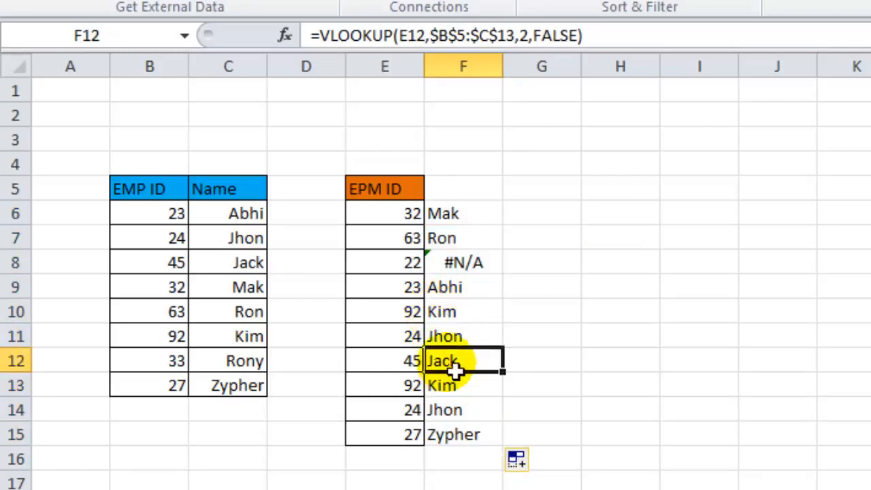
pyautogui.click(467, 288)
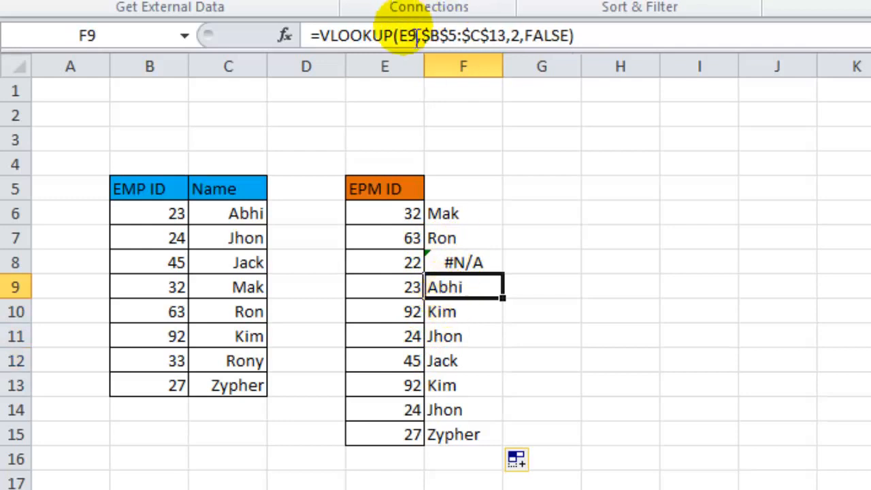
pyautogui.click(452, 338)
pyautogui.click(453, 386)
pyautogui.click(451, 411)
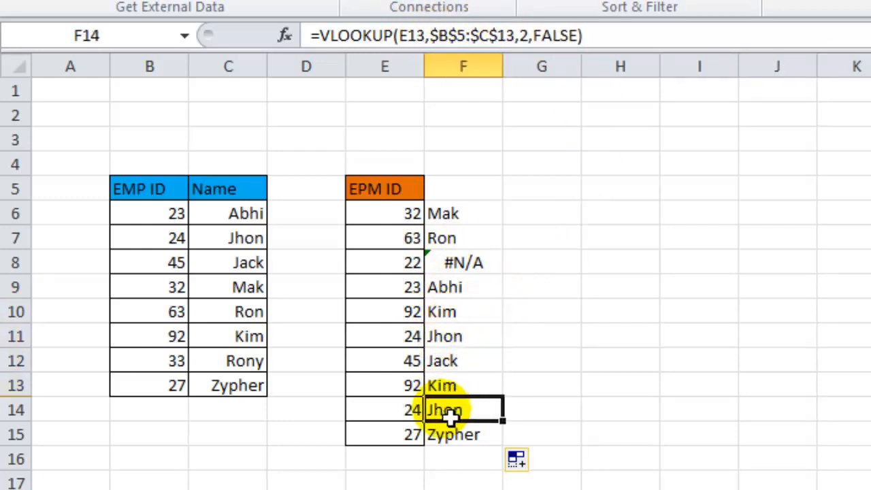
pyautogui.click(452, 386)
pyautogui.click(452, 362)
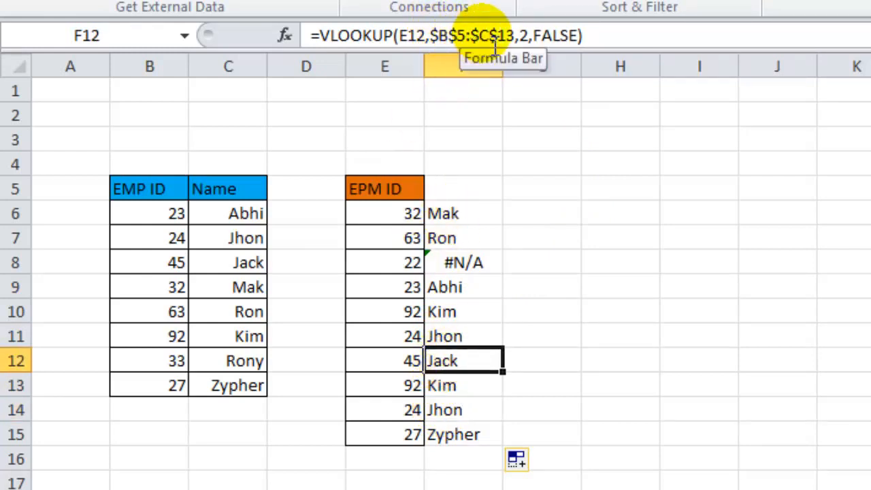
pyautogui.click(469, 337)
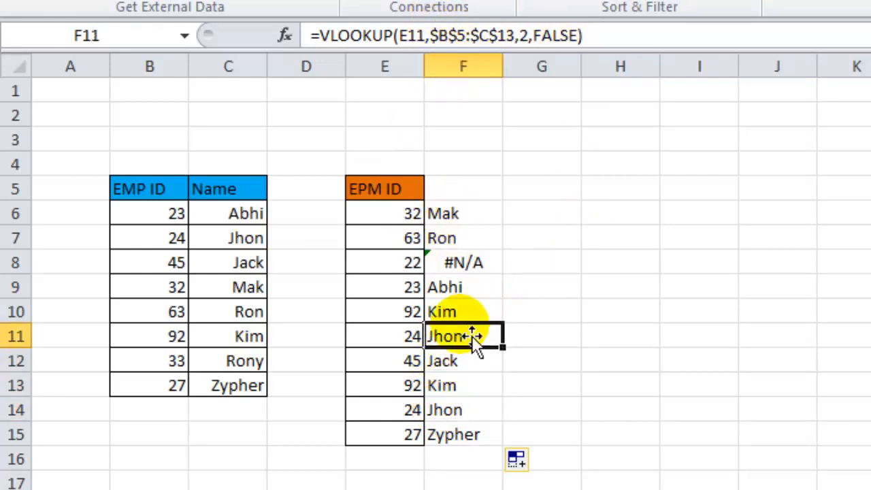
pyautogui.click(444, 312)
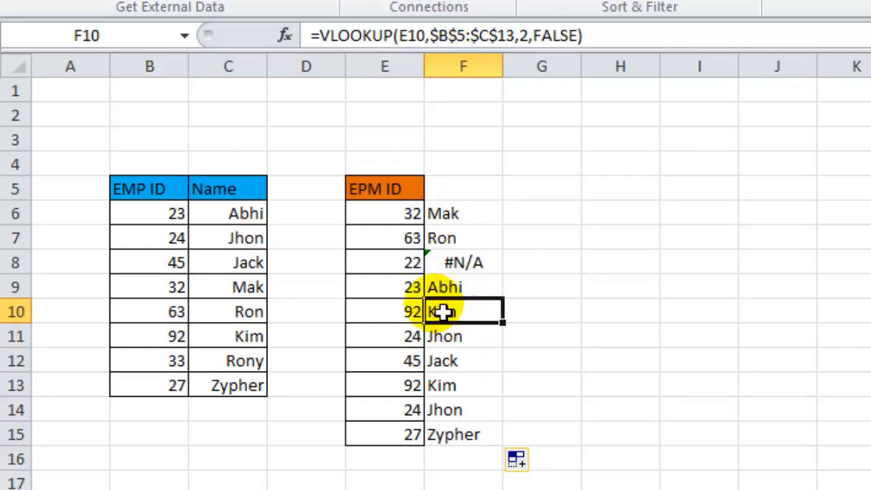